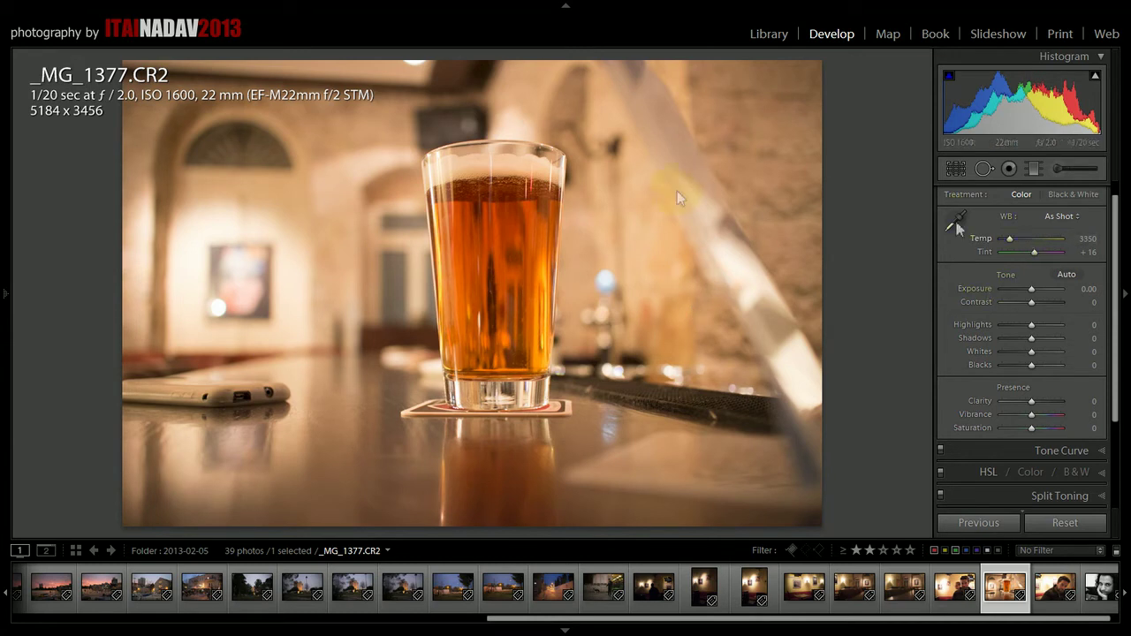
Set up an Adjustment Brush with the Saturation preset at -100 and size 67.4.
left_click(1056, 168)
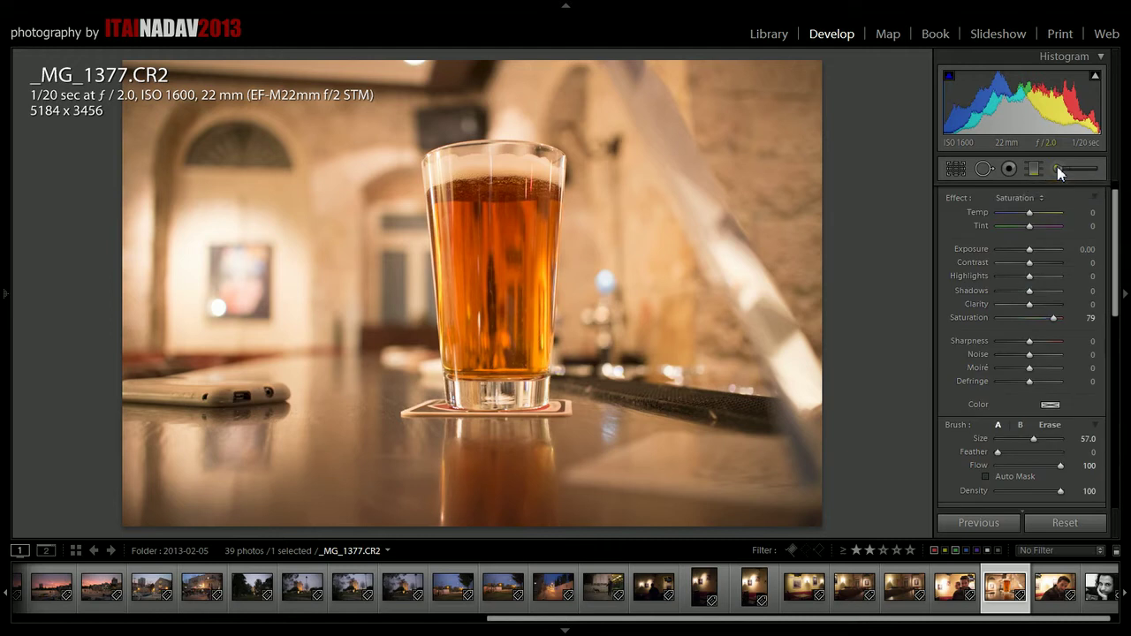
left_click(1025, 198)
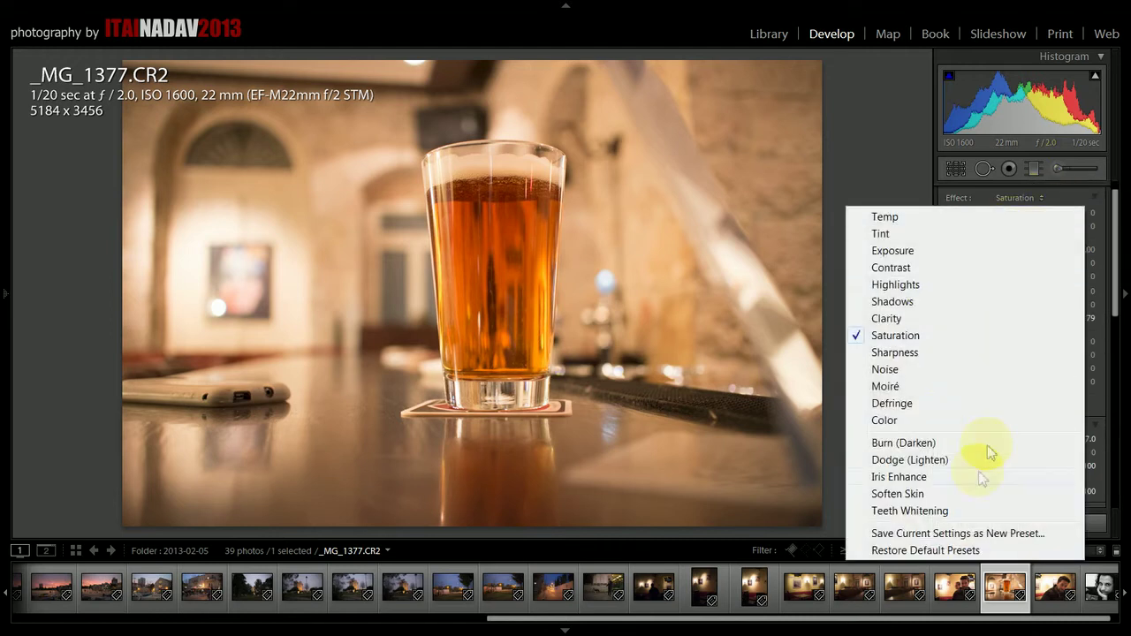
left_click(889, 336)
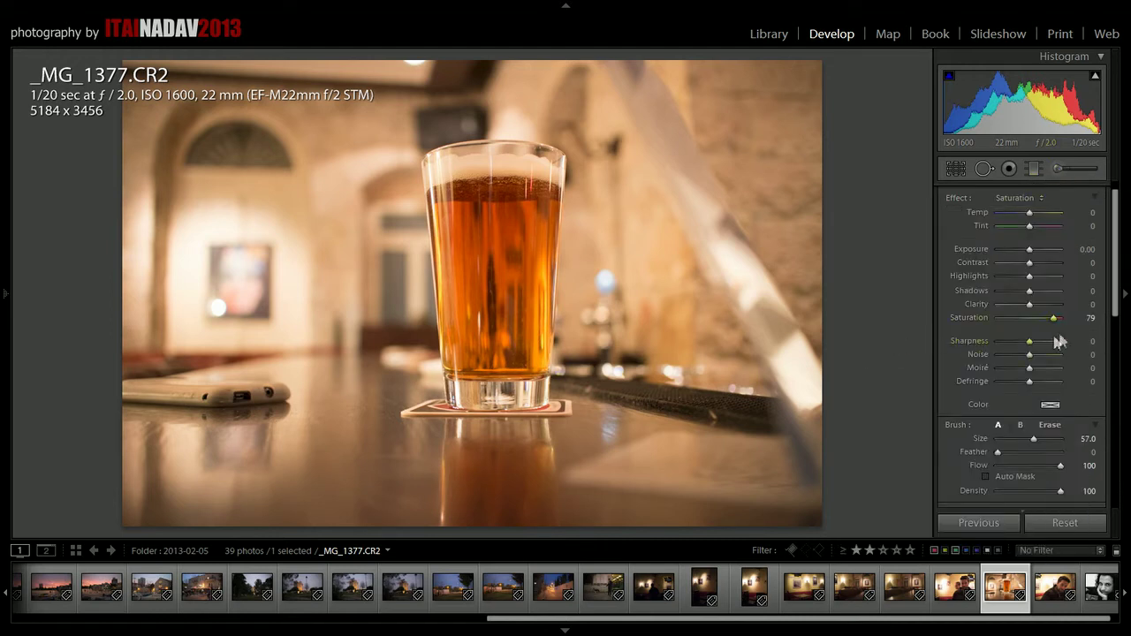
left_click_drag(1054, 318, 997, 318)
left_click(365, 172)
left_click_drag(1033, 439, 1040, 439)
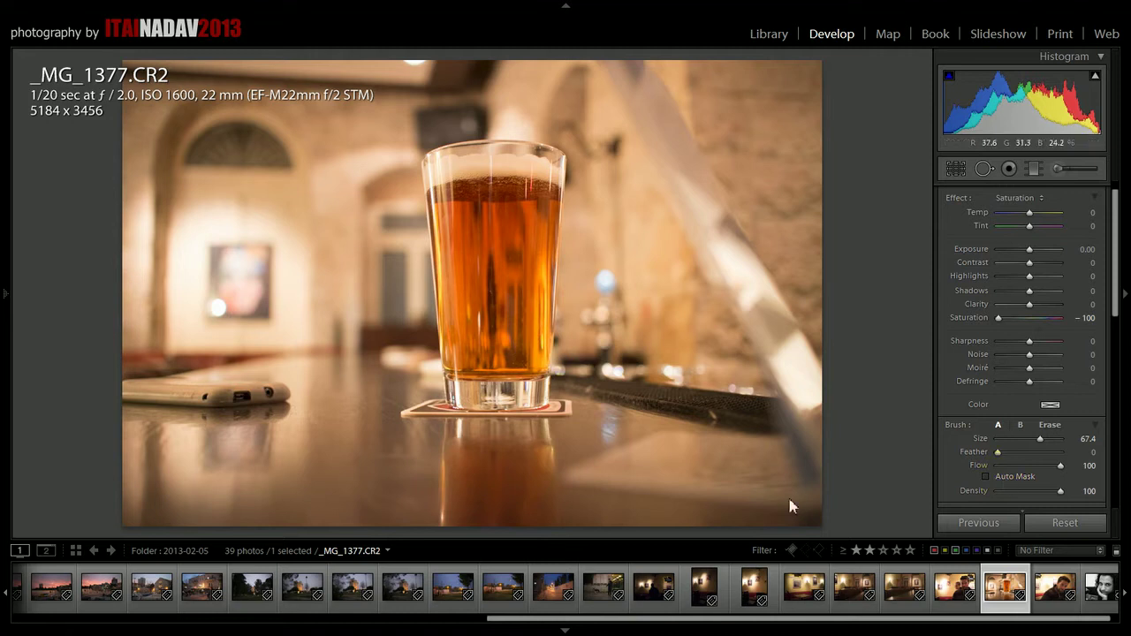
Paint the desaturating brush across the entire photo, including the beer glass.
mouse_move(801, 348)
left_mouse_down()
mouse_move(709, 440)
mouse_move(541, 106)
mouse_move(654, 268)
mouse_move(222, 181)
mouse_move(227, 384)
mouse_move(626, 383)
mouse_move(335, 416)
mouse_move(274, 208)
left_mouse_up()
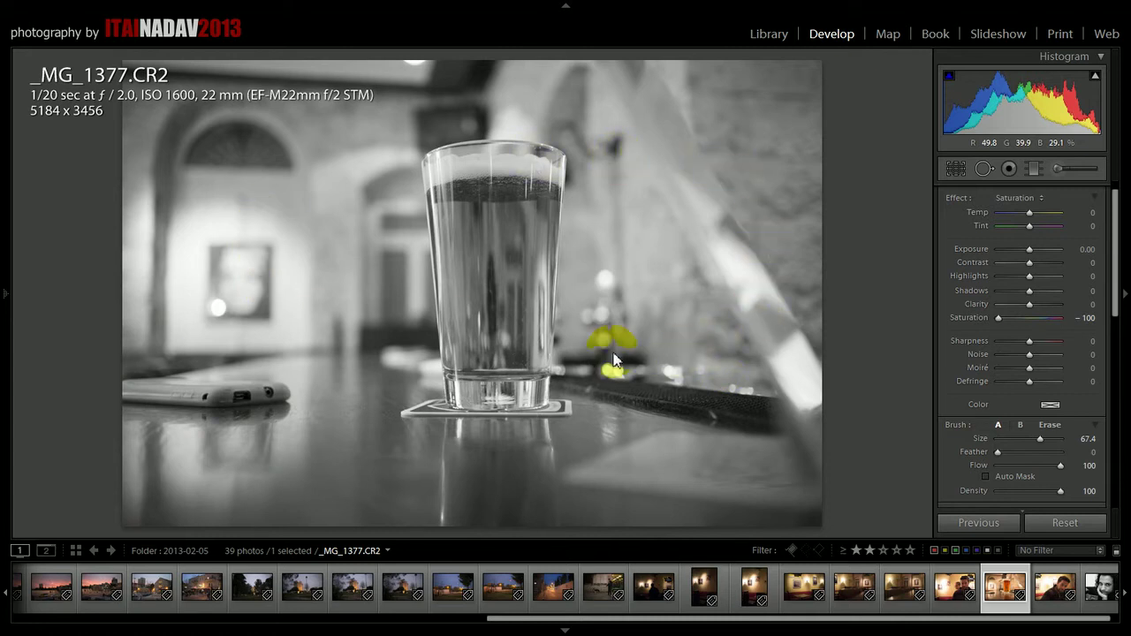
mouse_move(760, 232)
left_mouse_down()
mouse_move(449, 303)
mouse_move(269, 272)
mouse_move(423, 288)
left_mouse_up()
scroll(439, 297, "down", 2)
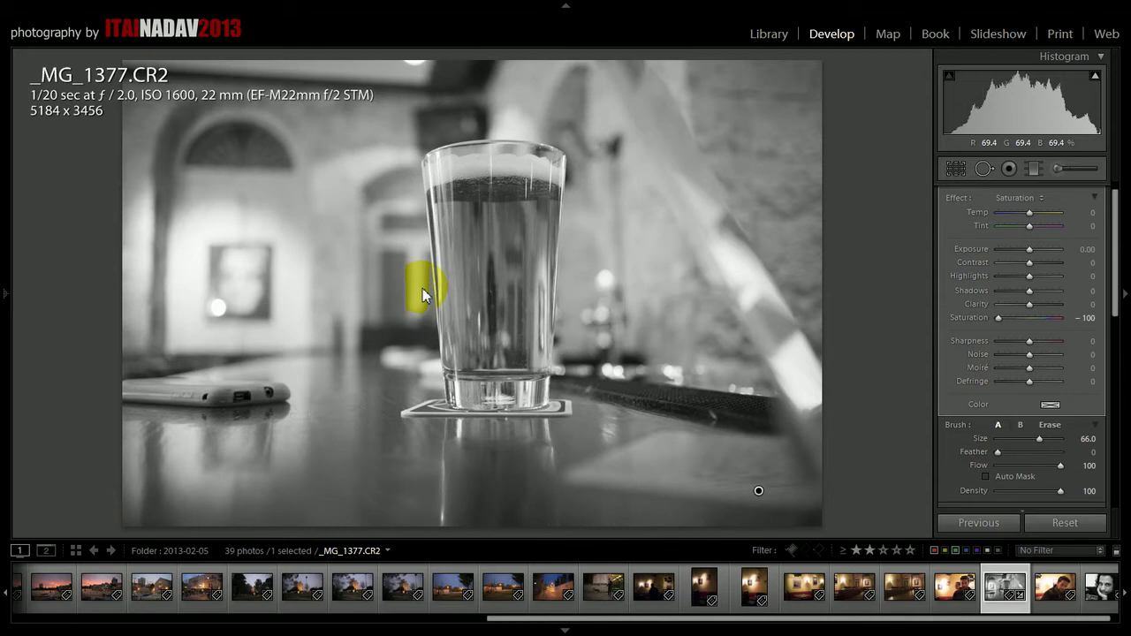
left_click_drag(422, 289, 1036, 417)
left_click_drag(798, 374, 804, 378)
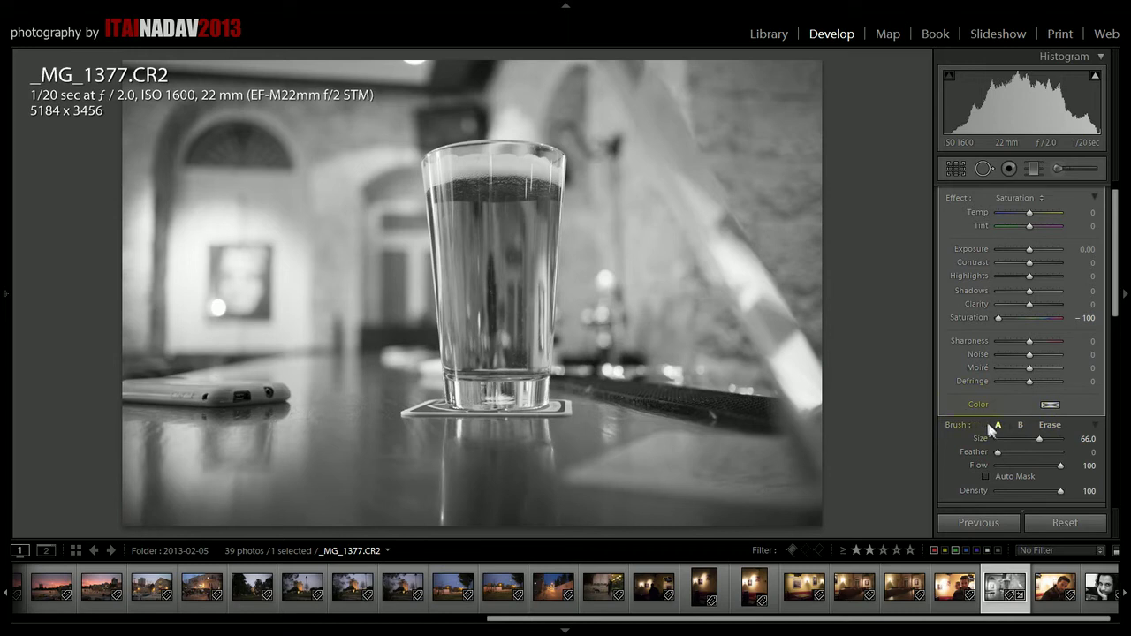
left_click(999, 427)
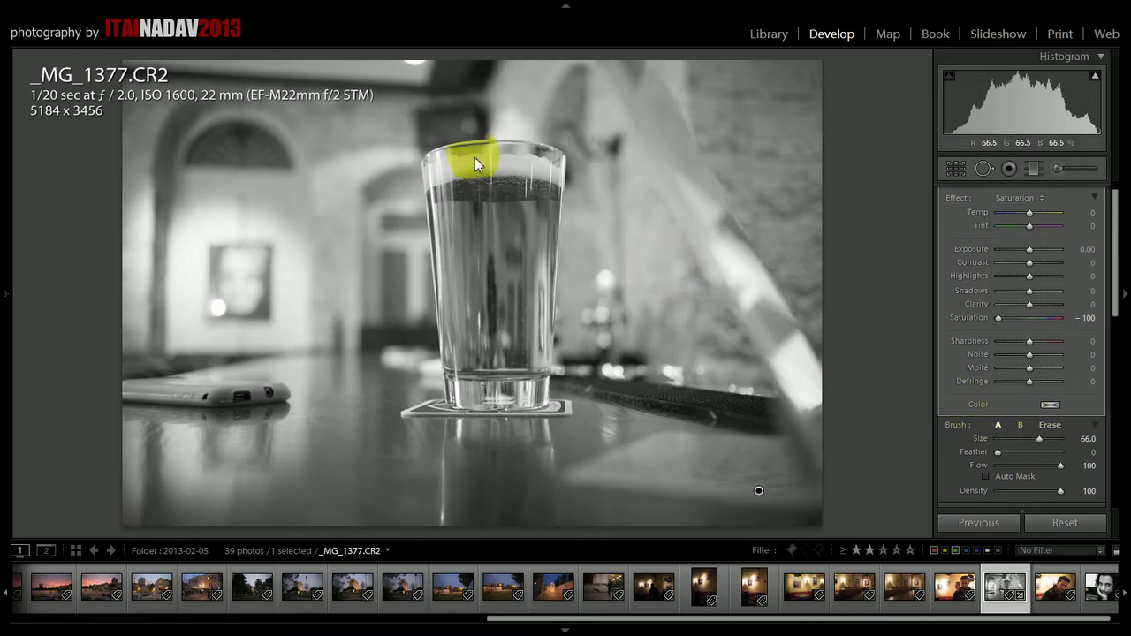
left_click_drag(478, 318, 480, 323)
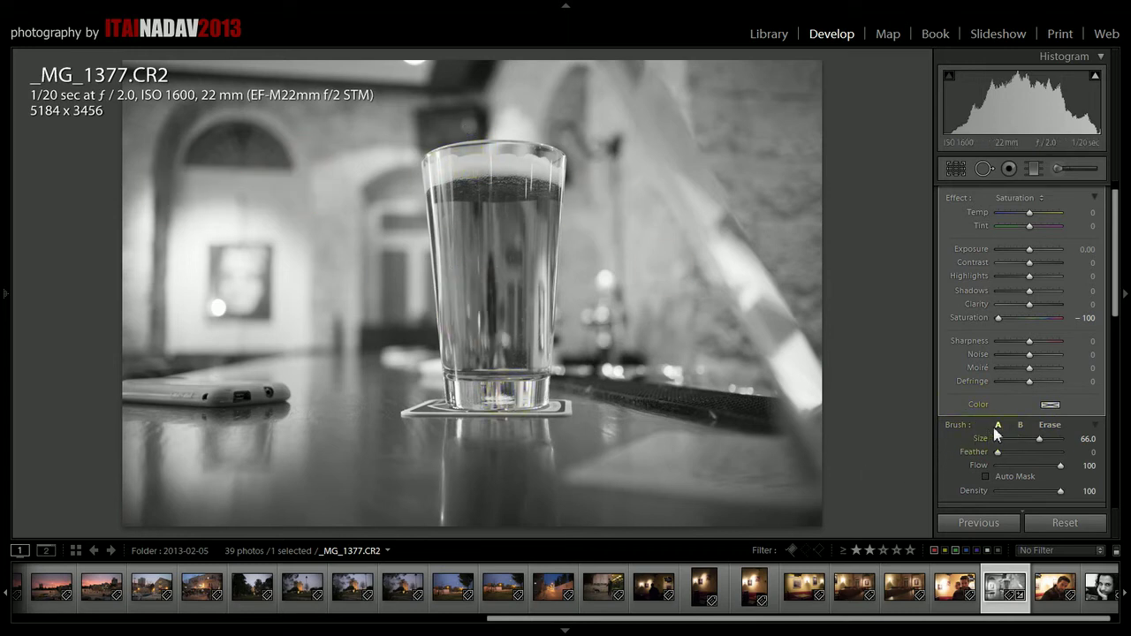
Switch to an Erase brush with size 8, feather 47 and Auto Mask on.
key("alt")
left_click(1051, 426)
mouse_move(482, 215)
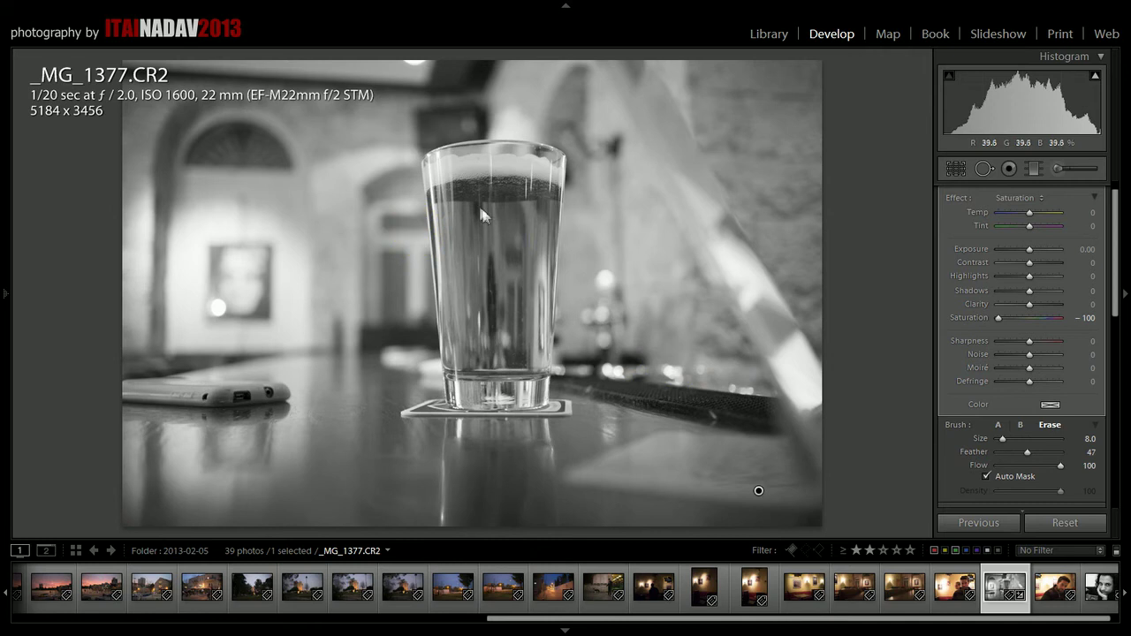
mouse_move(539, 282)
left_mouse_down()
mouse_move(539, 345)
mouse_move(484, 320)
left_mouse_up()
Erase the desaturation mask over the beer, down to the glass's right side, restoring its orange.
left_click(1050, 425)
left_click_drag(534, 248, 529, 269)
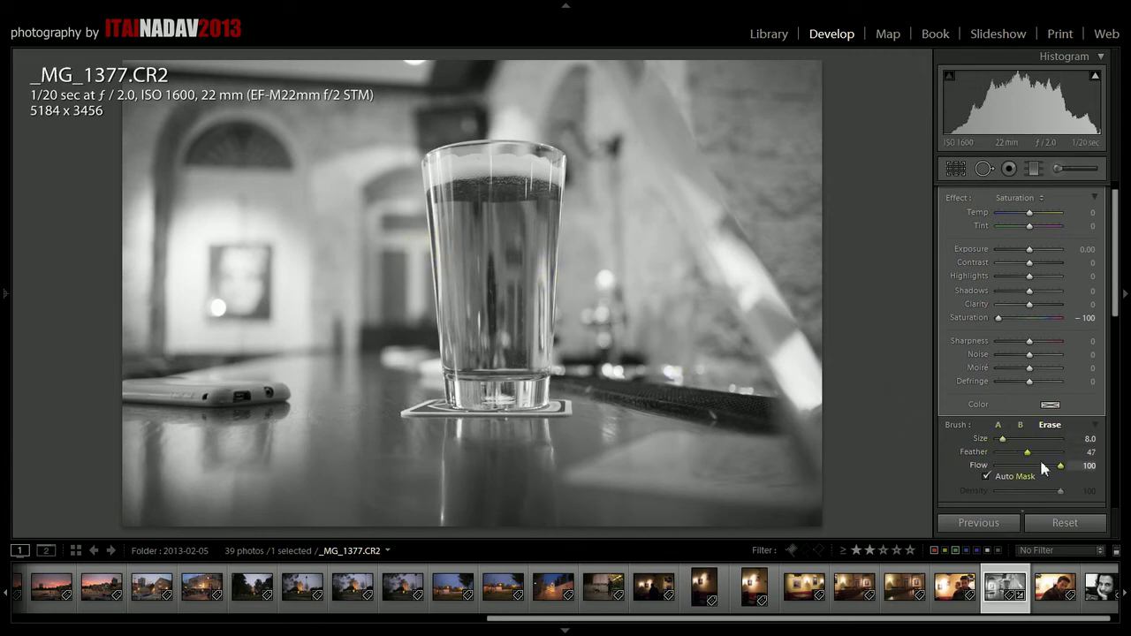
mouse_move(443, 202)
left_mouse_down()
mouse_move(485, 200)
mouse_move(529, 285)
left_mouse_up()
mouse_move(523, 230)
left_mouse_down()
mouse_move(526, 362)
mouse_move(460, 359)
mouse_move(449, 336)
mouse_move(445, 203)
mouse_move(465, 191)
mouse_move(528, 196)
mouse_move(531, 185)
mouse_move(535, 260)
mouse_move(513, 276)
mouse_move(486, 194)
mouse_move(462, 215)
mouse_move(478, 272)
mouse_move(467, 342)
mouse_move(480, 277)
mouse_move(505, 348)
mouse_move(500, 287)
mouse_move(505, 392)
left_mouse_up()
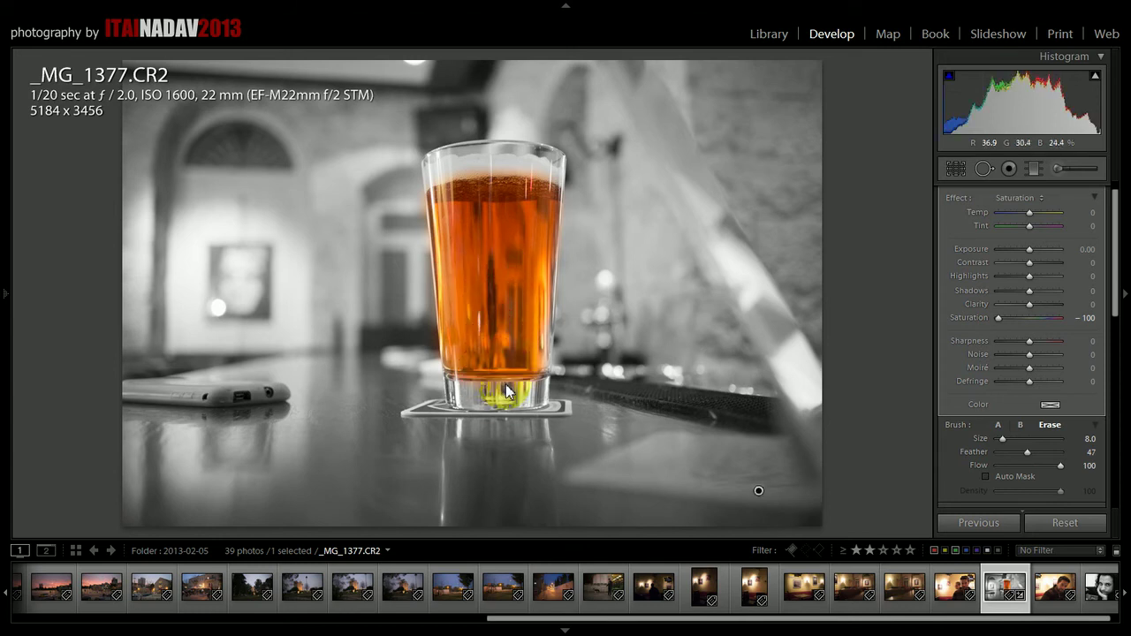
Zoom to 1:1 on the glass base and erase the mask along its right edge.
key("z")
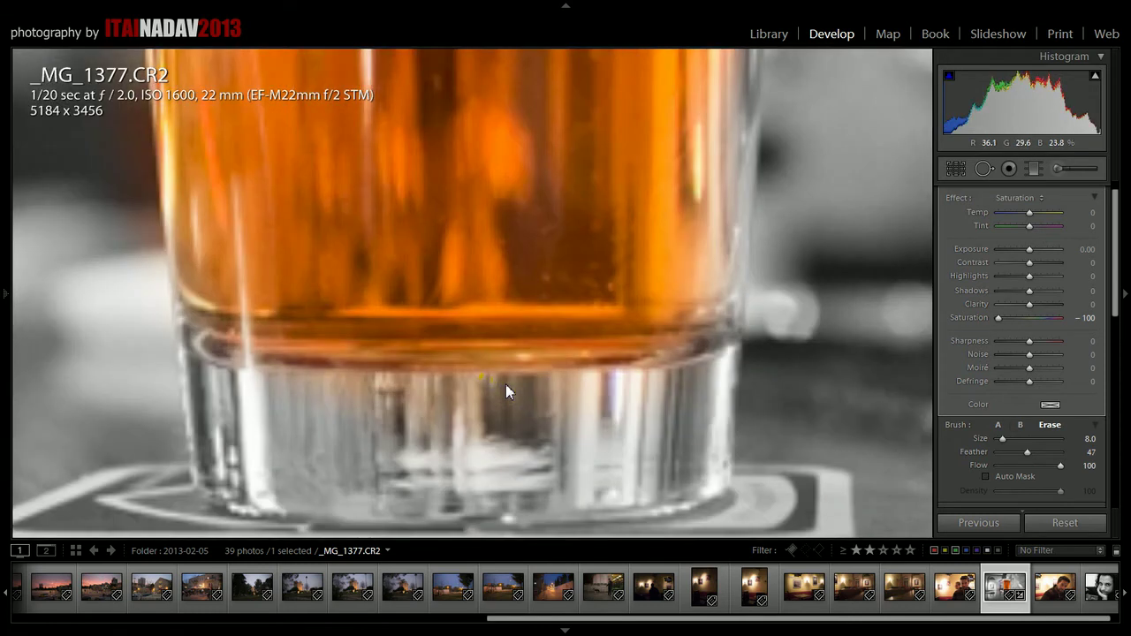
left_click(538, 399)
left_click_drag(538, 399, 489, 271)
mouse_move(594, 230)
left_mouse_down()
mouse_move(661, 205)
mouse_move(633, 215)
mouse_move(646, 219)
mouse_move(604, 323)
mouse_move(391, 348)
mouse_move(152, 321)
mouse_move(131, 122)
mouse_move(164, 292)
mouse_move(245, 248)
mouse_move(416, 235)
left_mouse_up()
scroll(635, 212, "up", 5)
scroll(367, 224, "up", 3)
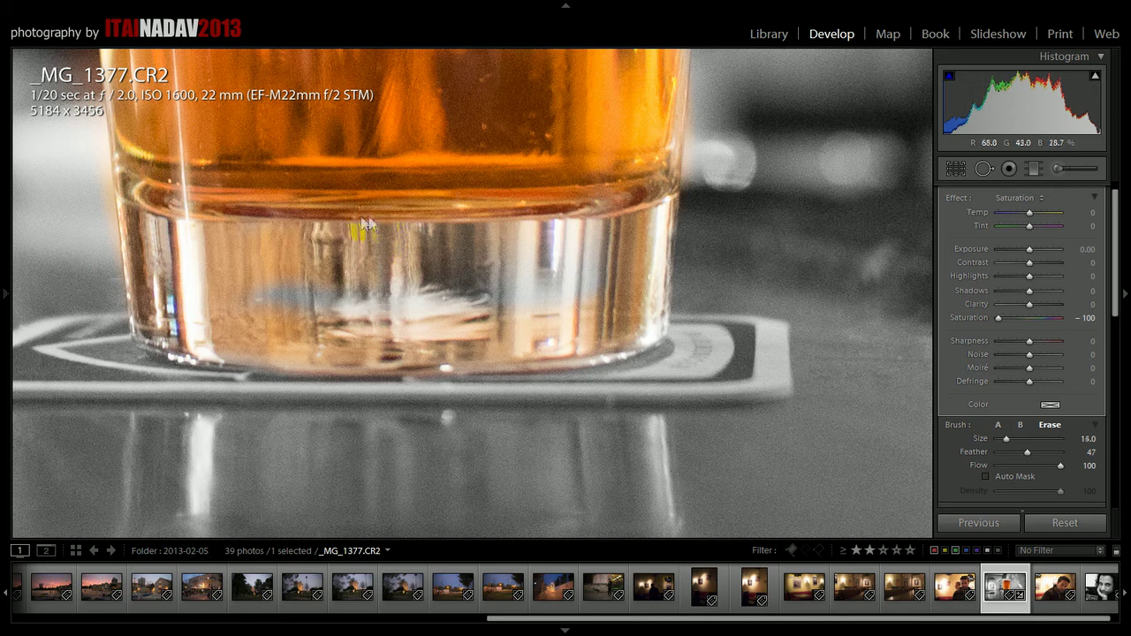
scroll(367, 224, "up", 2)
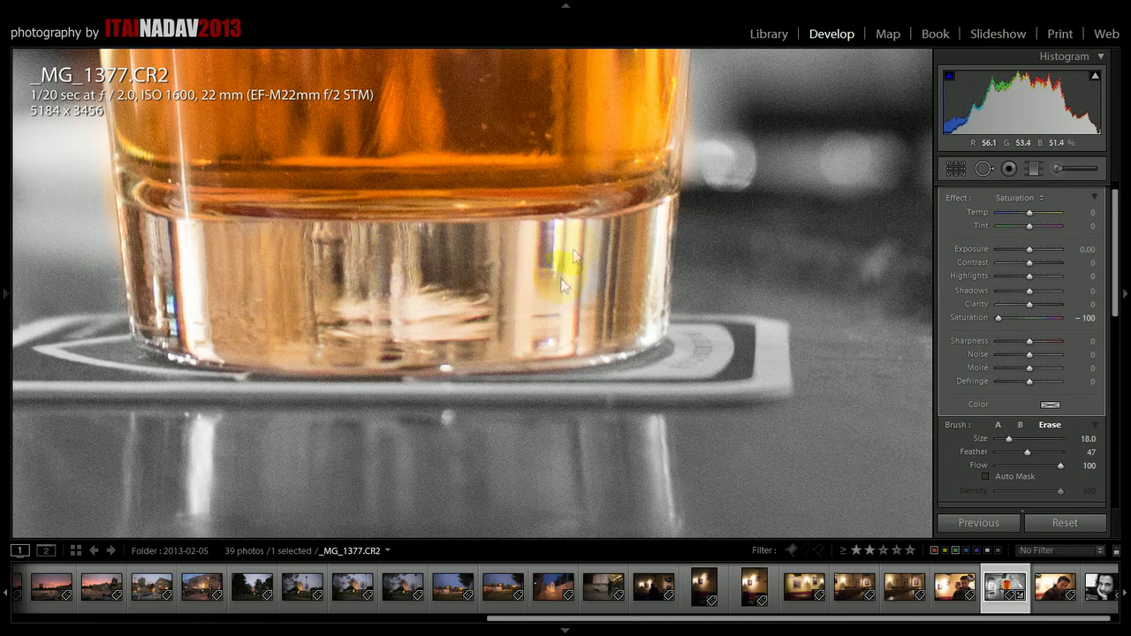
Erase the mask along the glass bottom, undo the stroke that coloured the coaster, and zoom out.
left_click(622, 328)
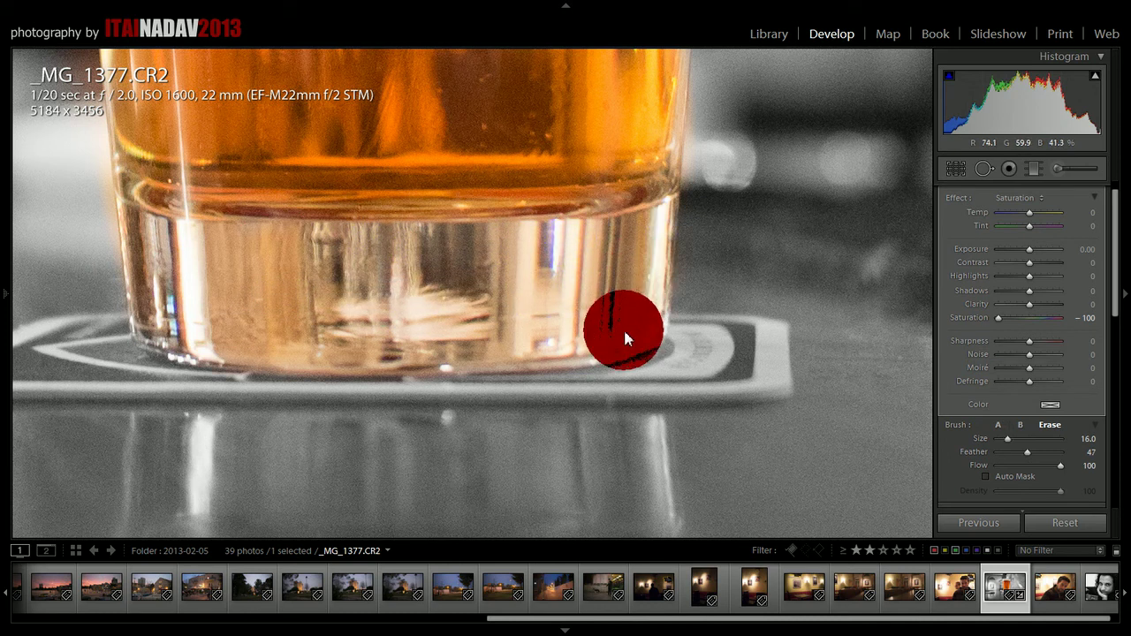
scroll(624, 335, "down", 5)
scroll(446, 376, "down", 1)
mouse_move(446, 376)
left_mouse_down()
mouse_move(730, 340)
mouse_move(687, 340)
left_mouse_up()
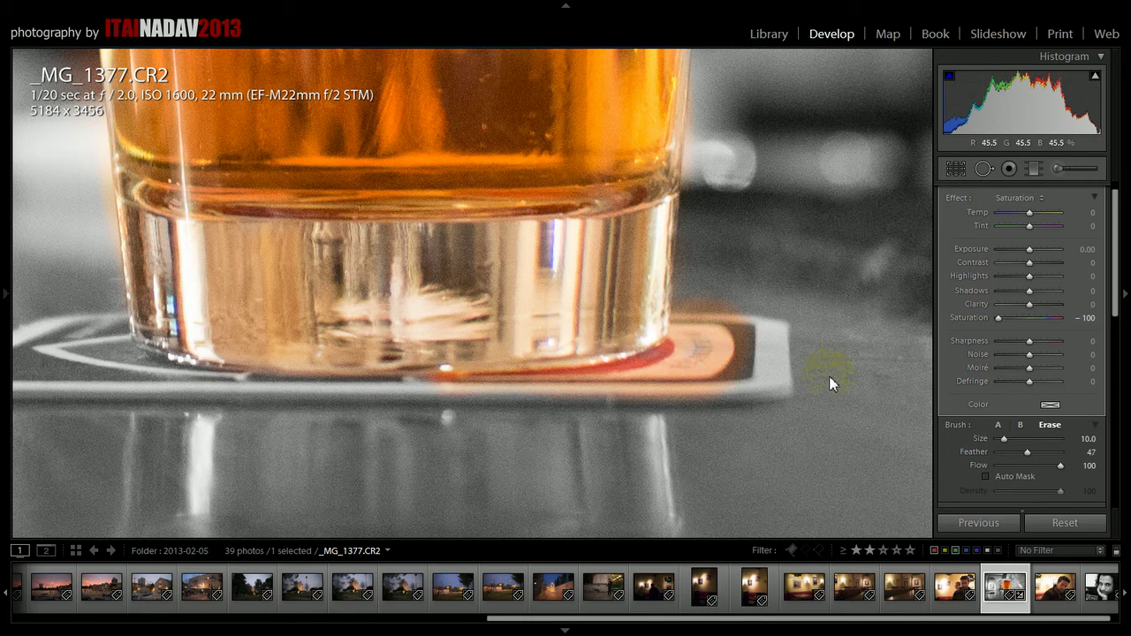
key("ctrl+z")
key("z")
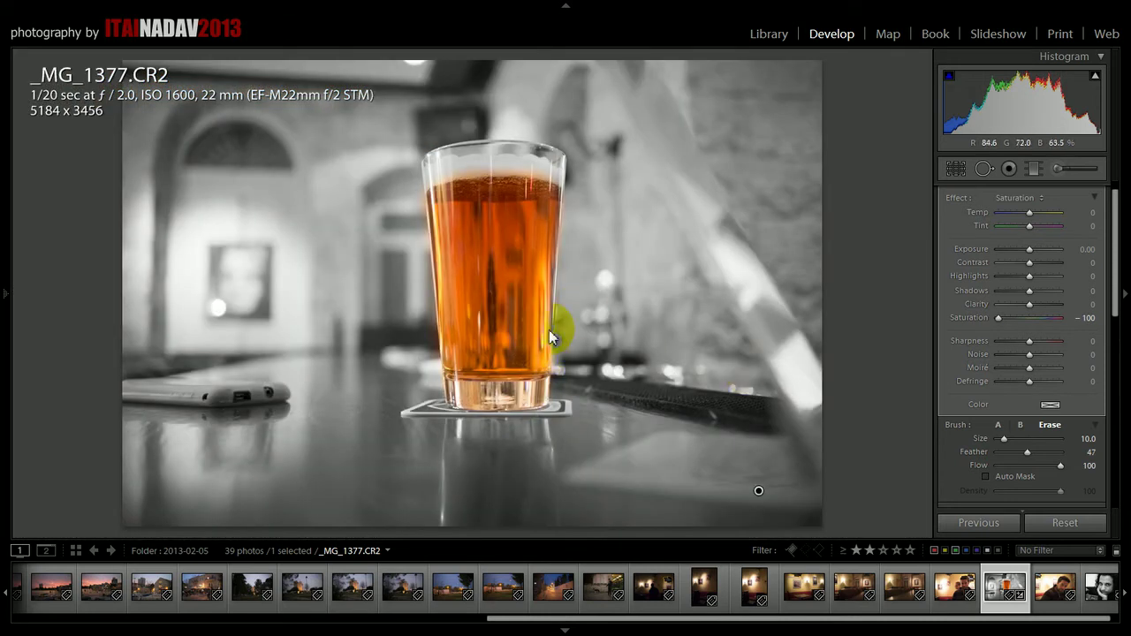
Zoom in and refine the erased mask along the glass's right edge with a size 9 brush.
key("z")
left_click_drag(515, 358, 548, 386)
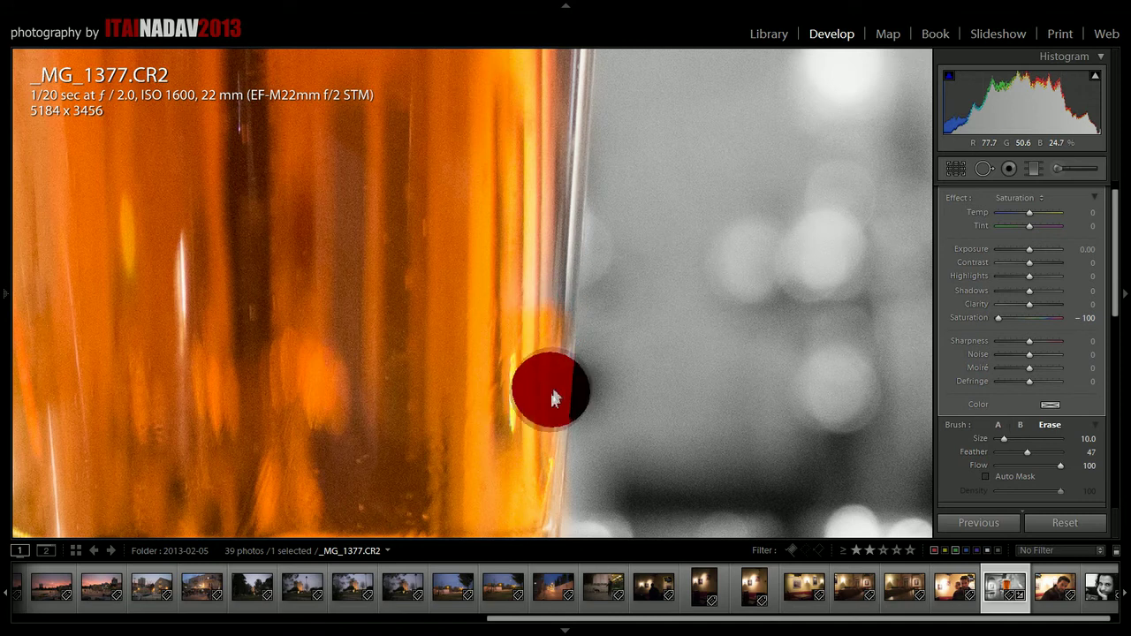
scroll(546, 399, "down", 2)
left_click_drag(531, 302, 526, 443)
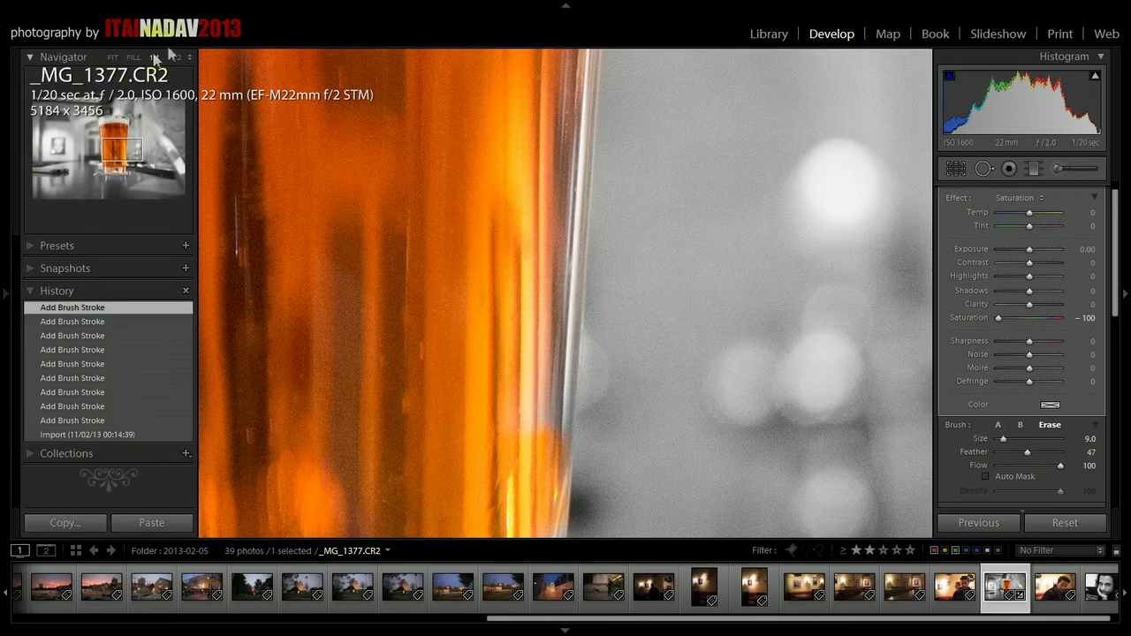
left_click(177, 58)
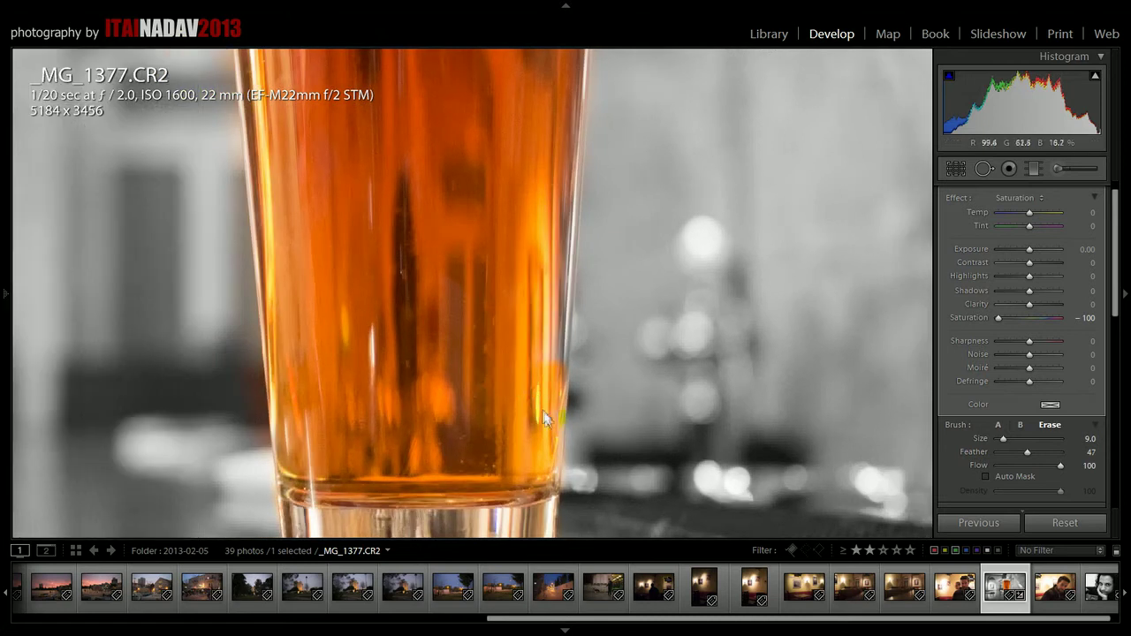
left_click_drag(546, 430, 563, 200)
mouse_move(528, 304)
left_mouse_down()
mouse_move(511, 457)
mouse_move(544, 320)
mouse_move(550, 222)
left_mouse_up()
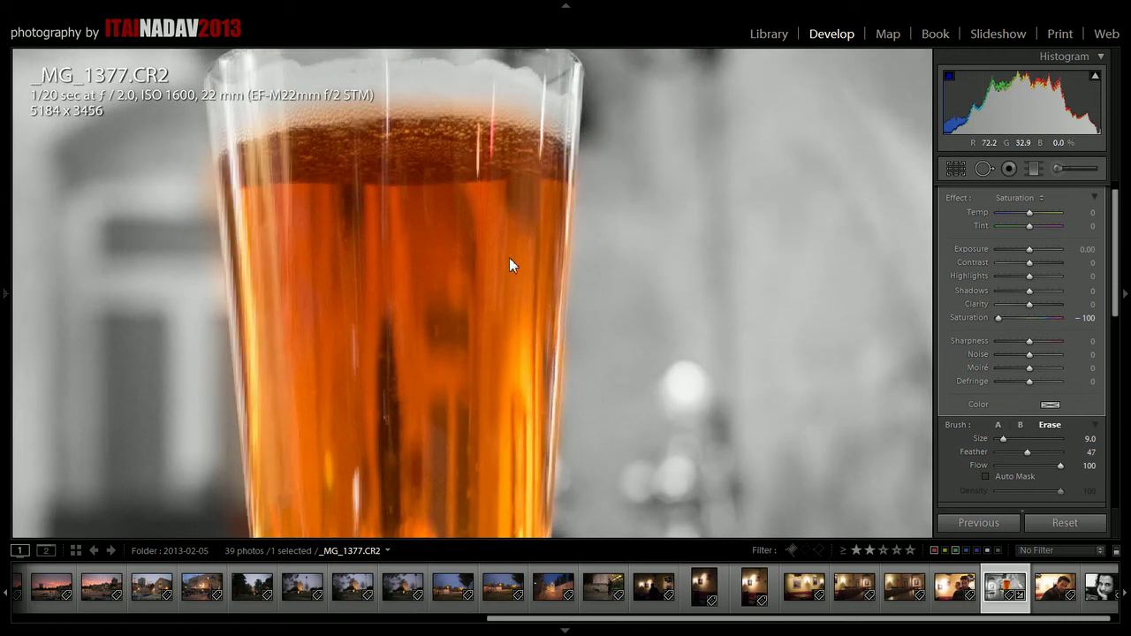
key("z")
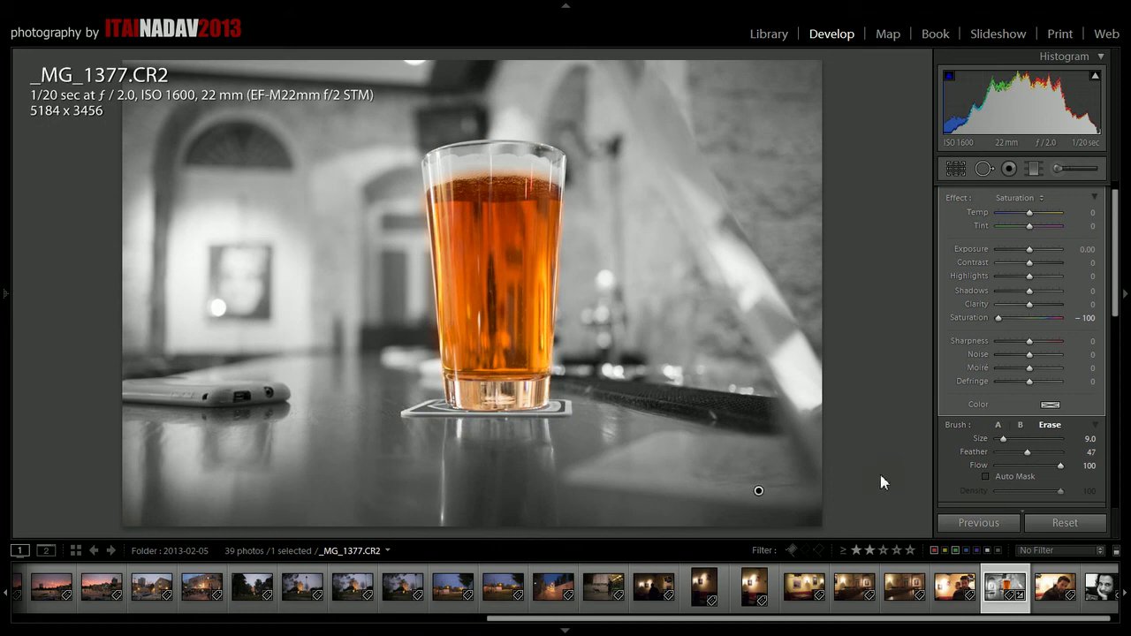
key("backslash")
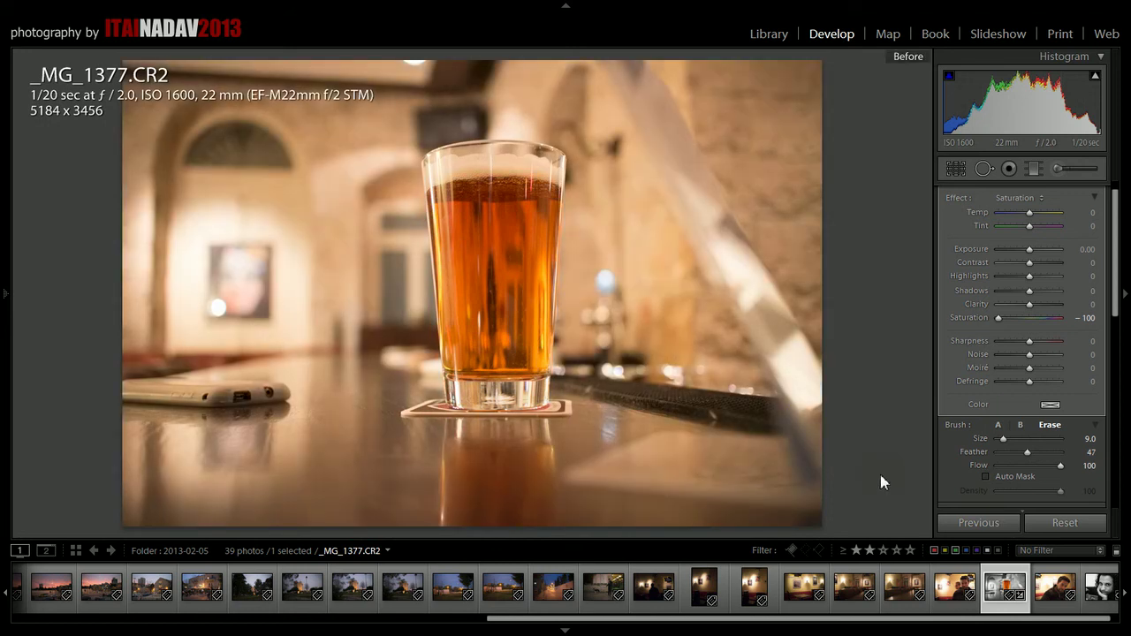
key("backslash")
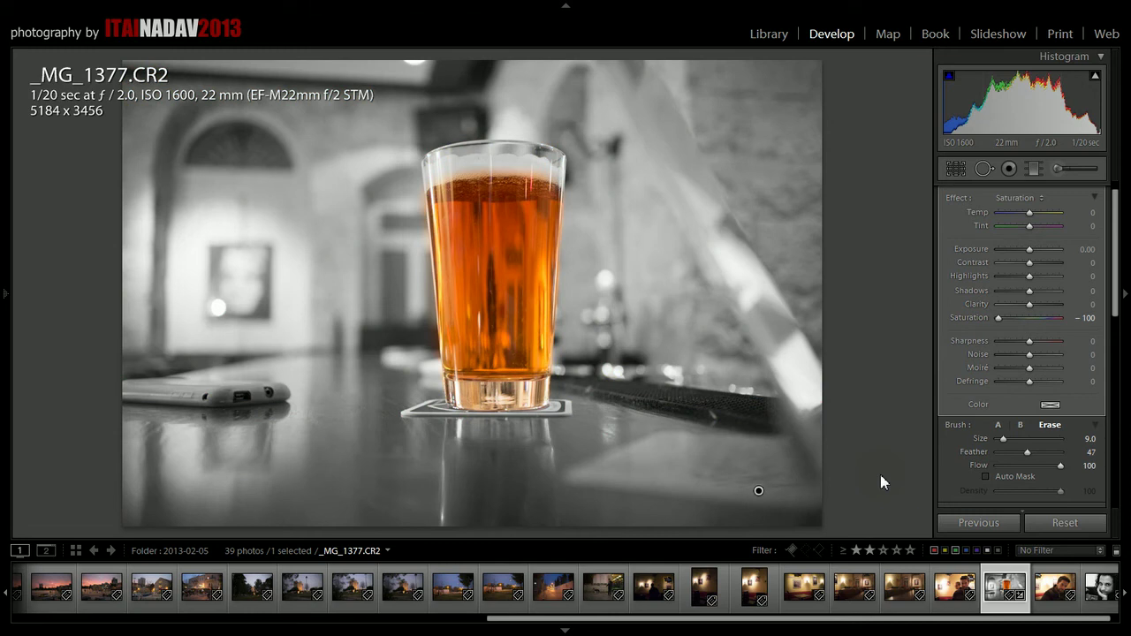
key("l")
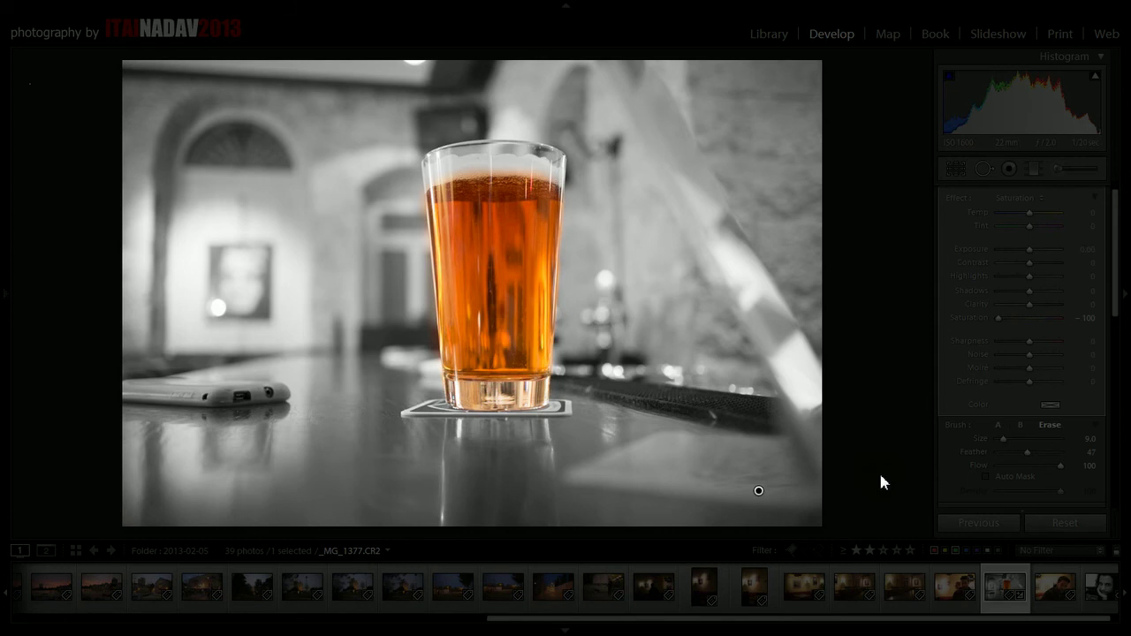
key("l")
key("l")
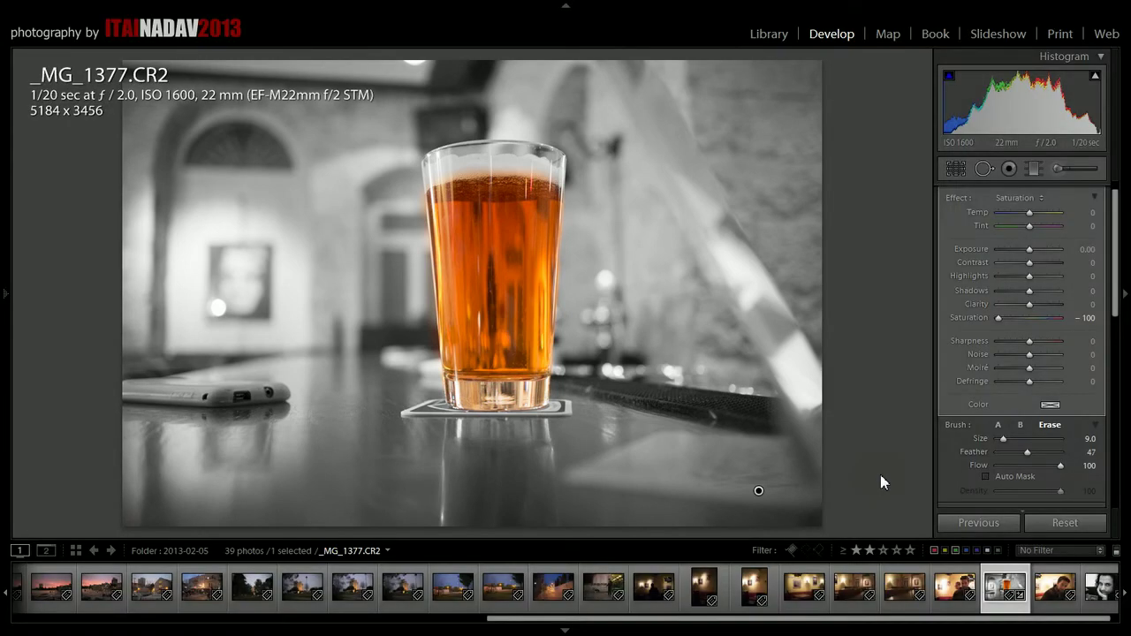